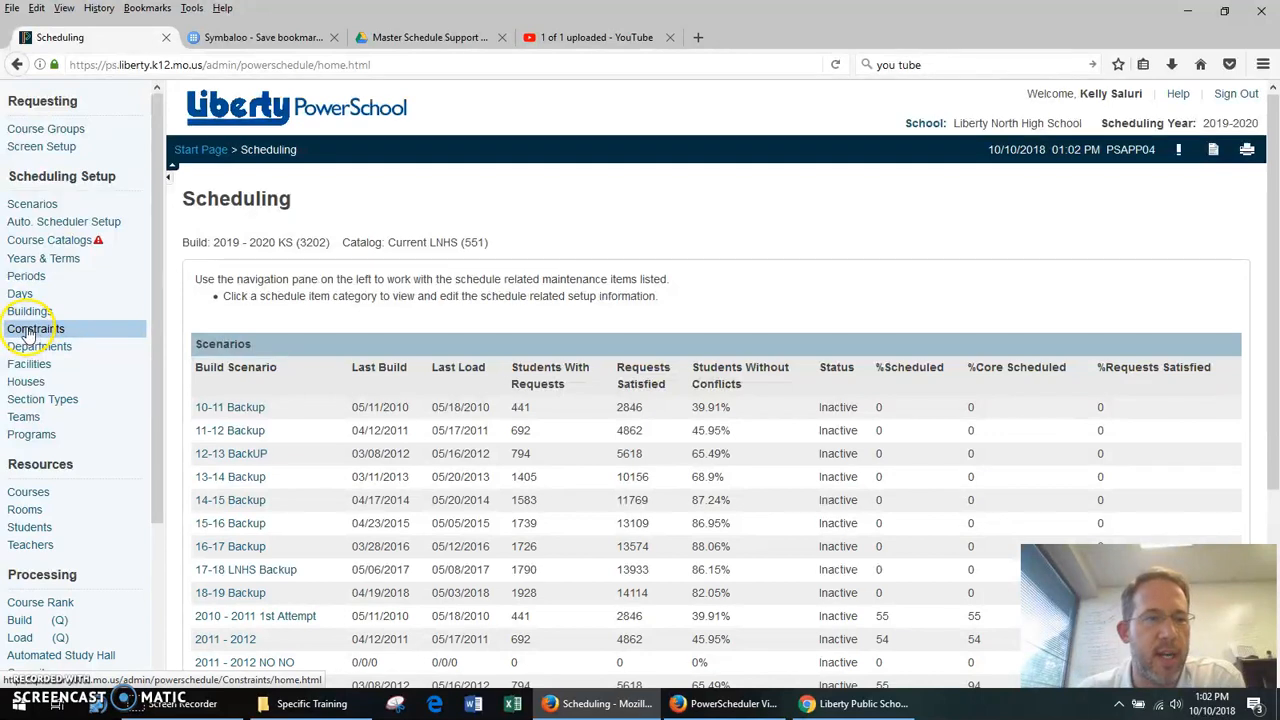
- Open the Pre-Schedule build constraints and start a new constraint
{"action": "left_click", "coordinate": [75, 288]}
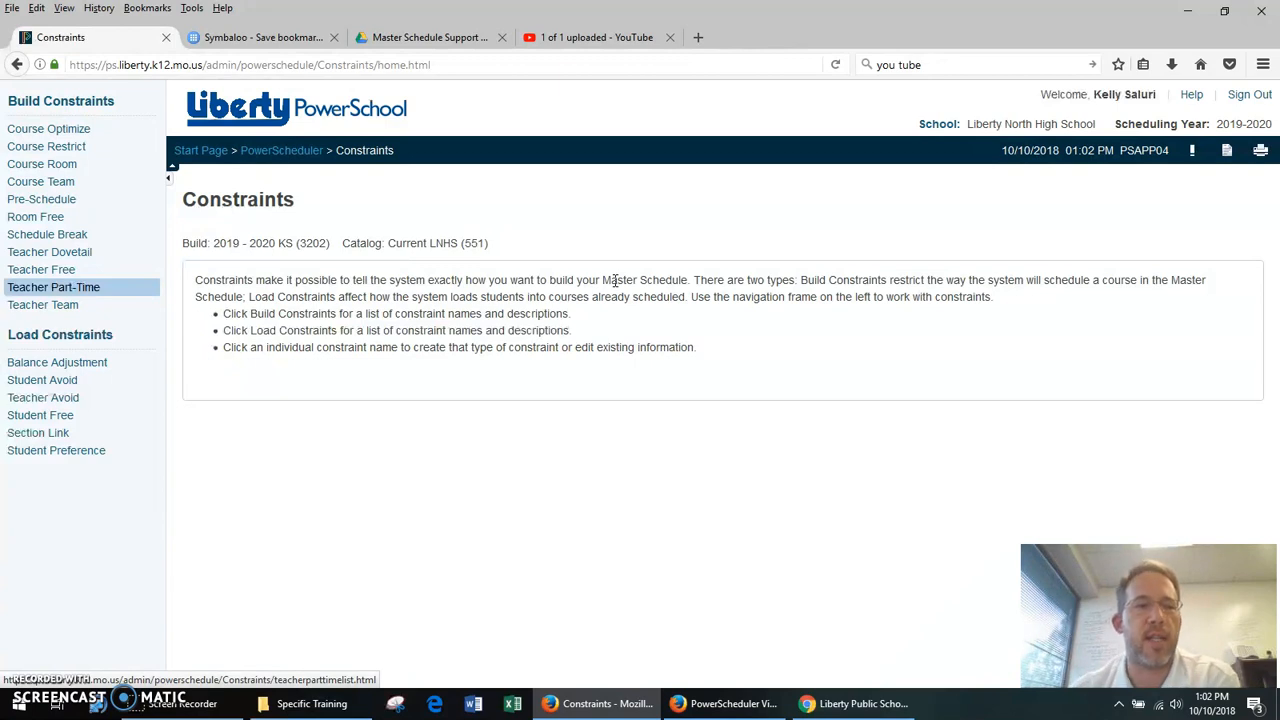
{"action": "left_click", "coordinate": [52, 204]}
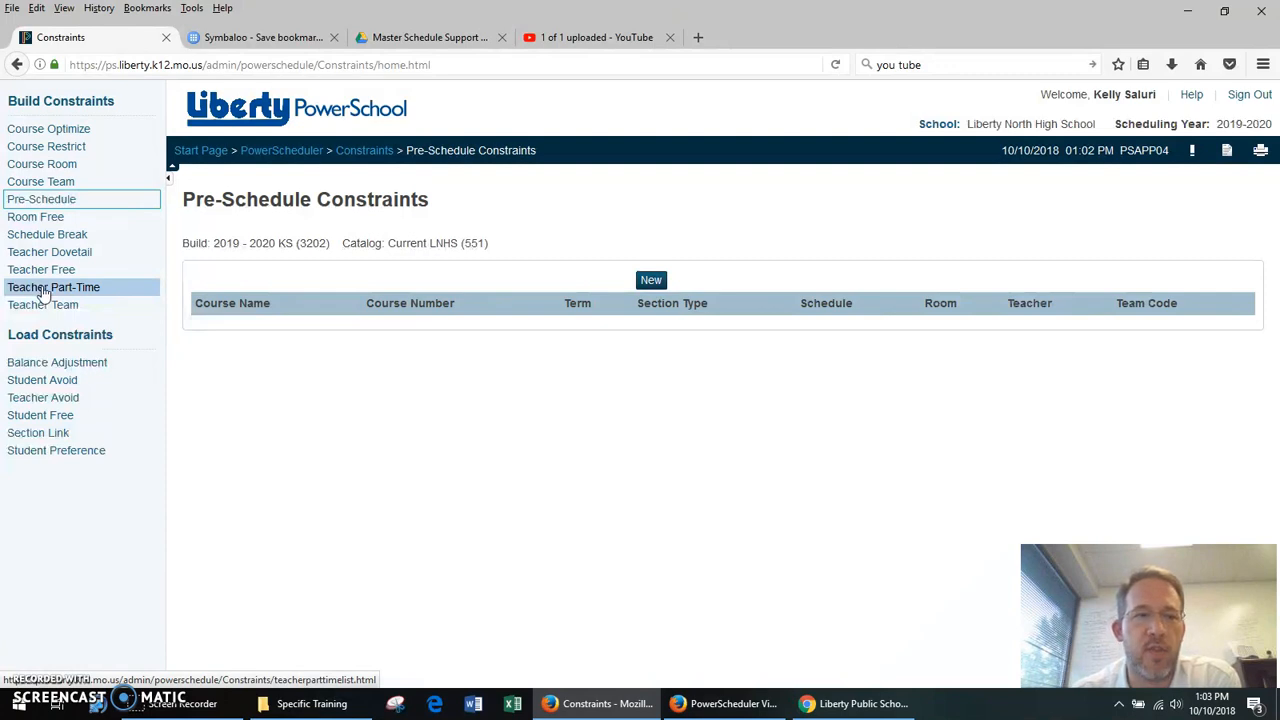
{"action": "left_click", "coordinate": [40, 206]}
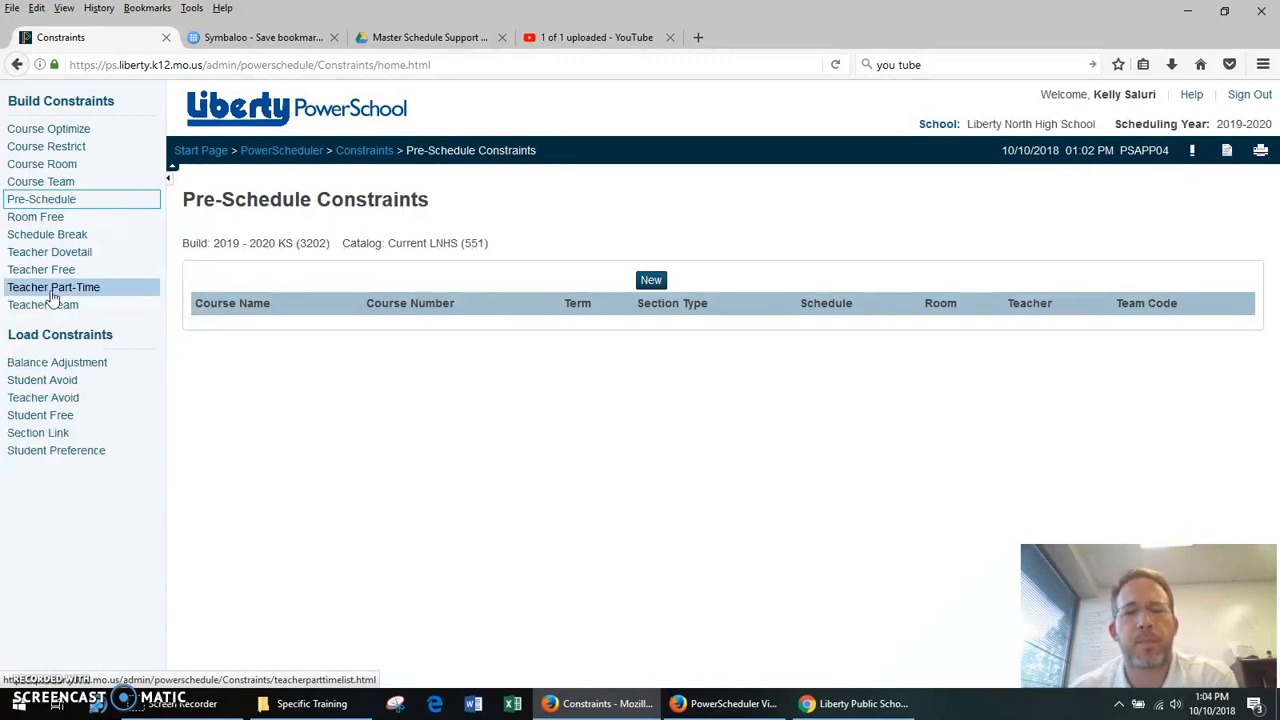
{"action": "left_click", "coordinate": [440, 244]}
{"action": "left_click", "coordinate": [44, 205]}
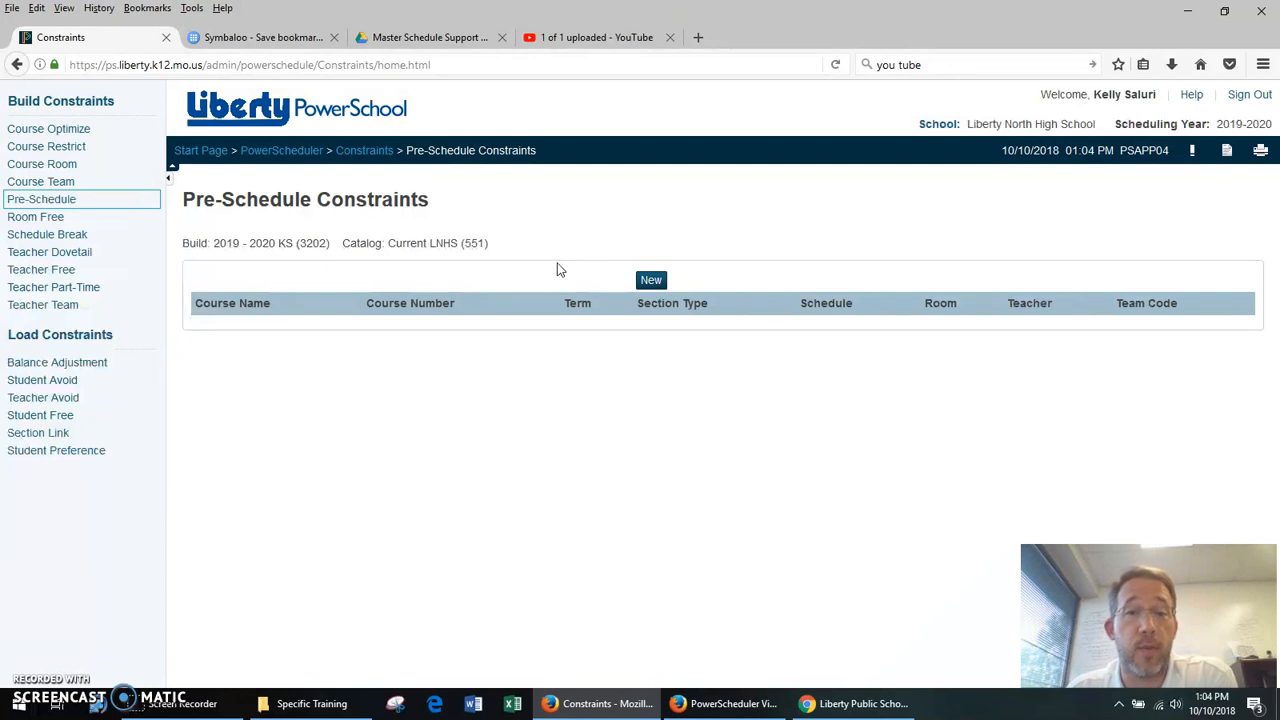
{"action": "left_click", "coordinate": [651, 281]}
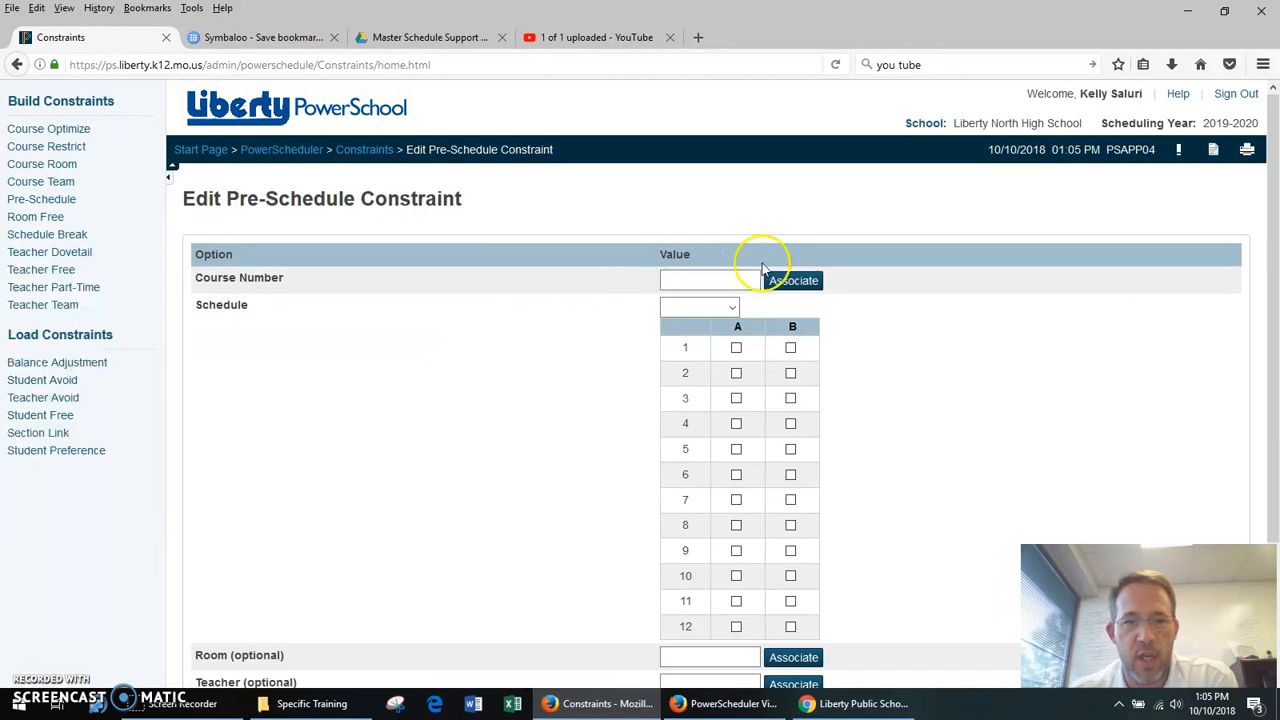
- Associate course AV01991010 AVID with the new pre-schedule constraint
{"action": "left_click", "coordinate": [792, 281]}
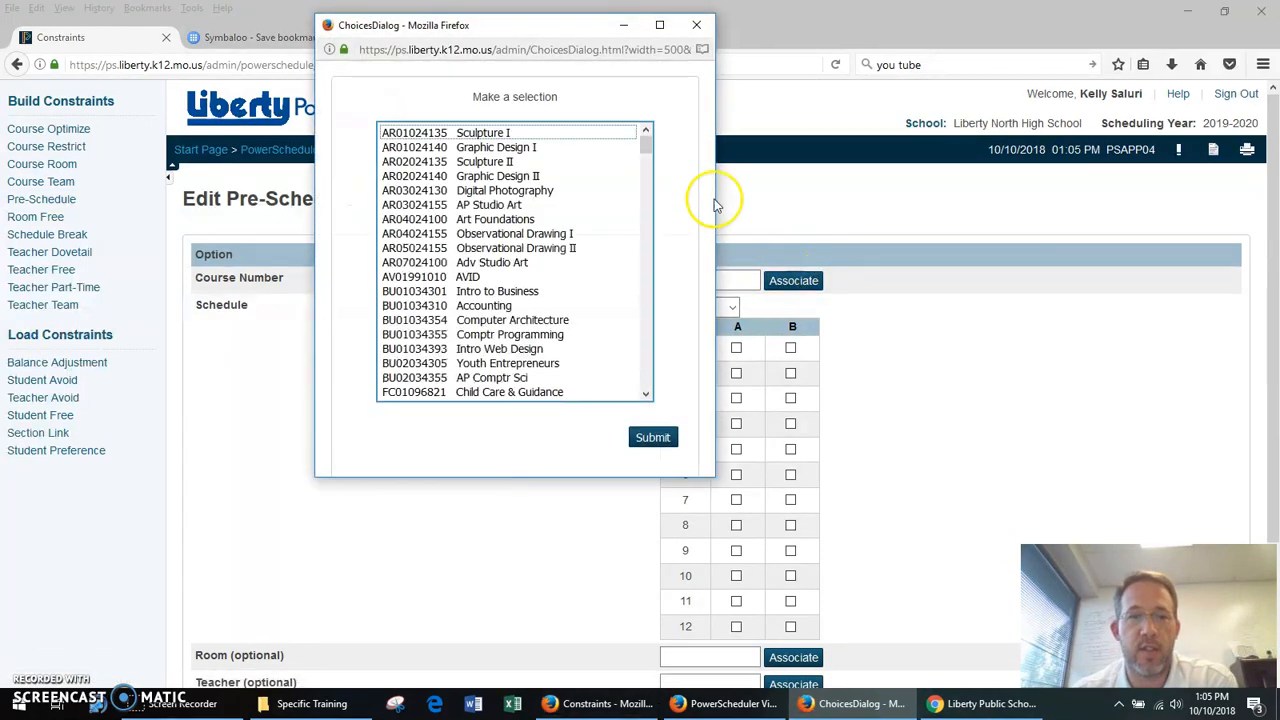
{"action": "mouse_move", "coordinate": [650, 147]}
{"action": "left_mouse_down"}
{"action": "mouse_move", "coordinate": [649, 186]}
{"action": "mouse_move", "coordinate": [647, 155]}
{"action": "left_mouse_up"}
{"action": "left_click", "coordinate": [455, 150]}
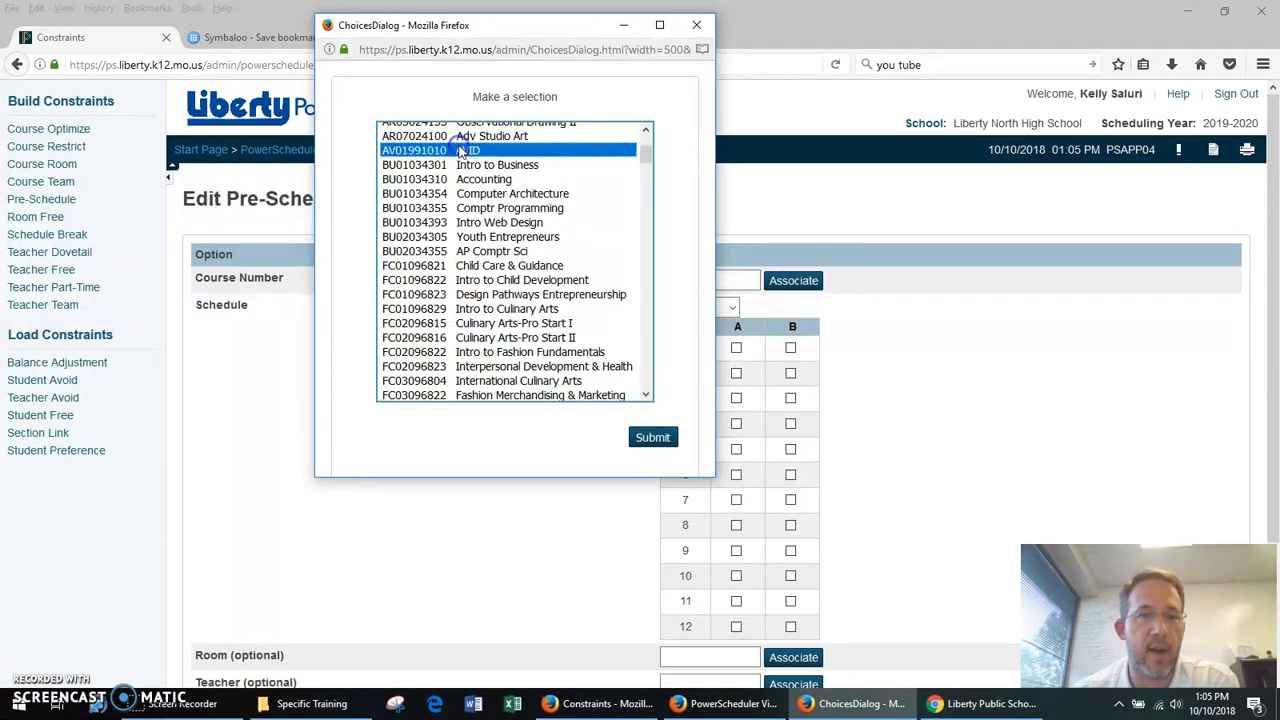
{"action": "left_click", "coordinate": [648, 435]}
{"action": "scroll", "coordinate": [929, 429], "scroll_direction": "down", "scroll_amount": 1}
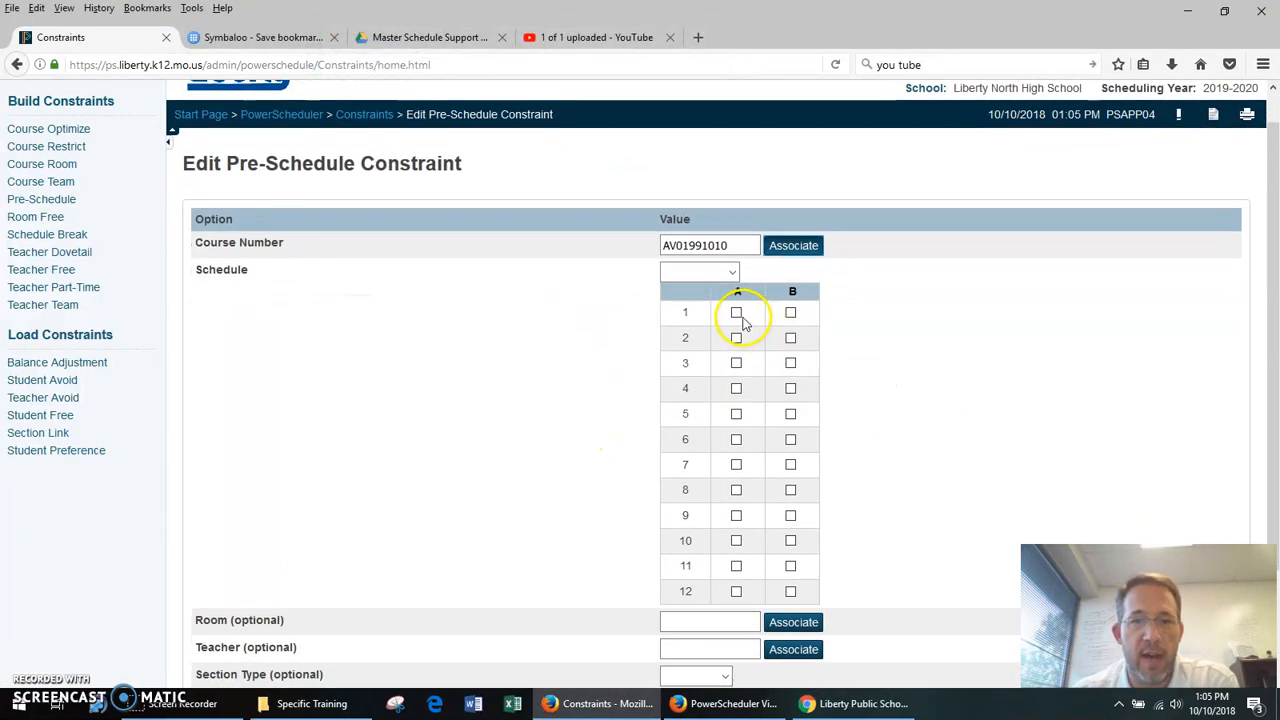
- Schedule the AVID constraint for the 2019-2020 term in period 1 on days A and B
{"action": "left_click", "coordinate": [734, 275]}
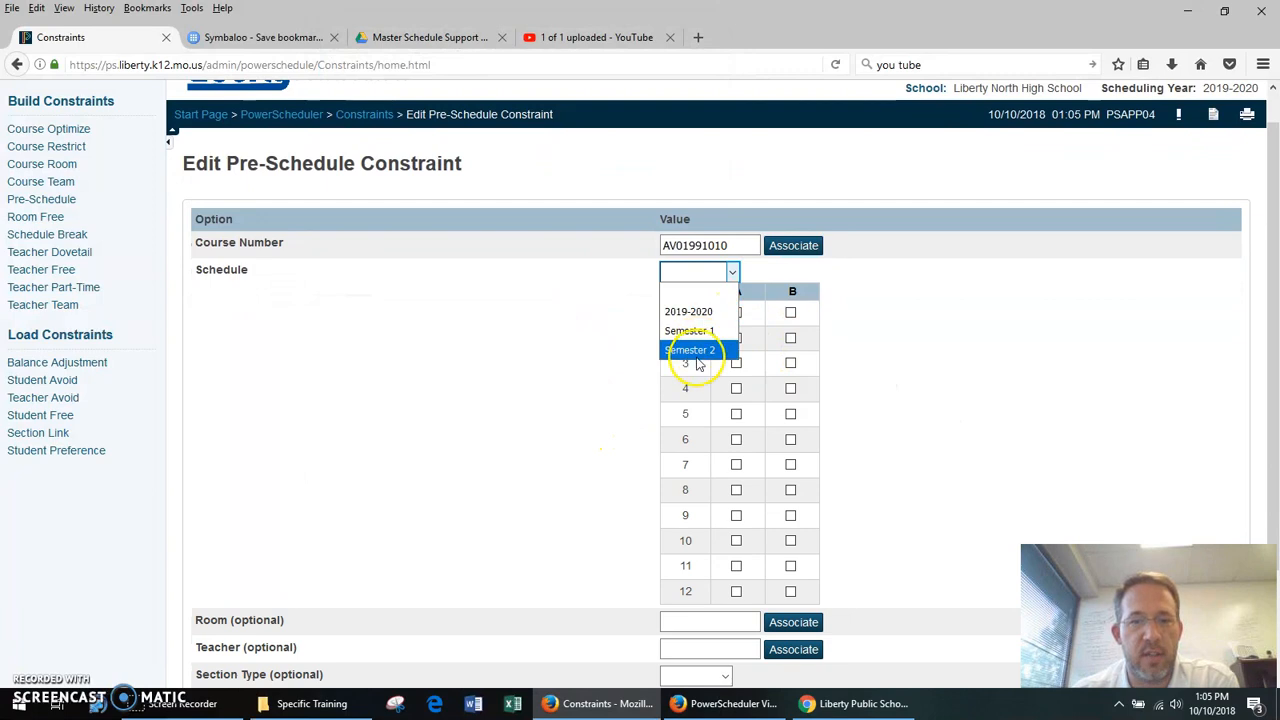
{"action": "left_click", "coordinate": [703, 314]}
{"action": "scroll", "coordinate": [912, 330], "scroll_direction": "down", "scroll_amount": 1}
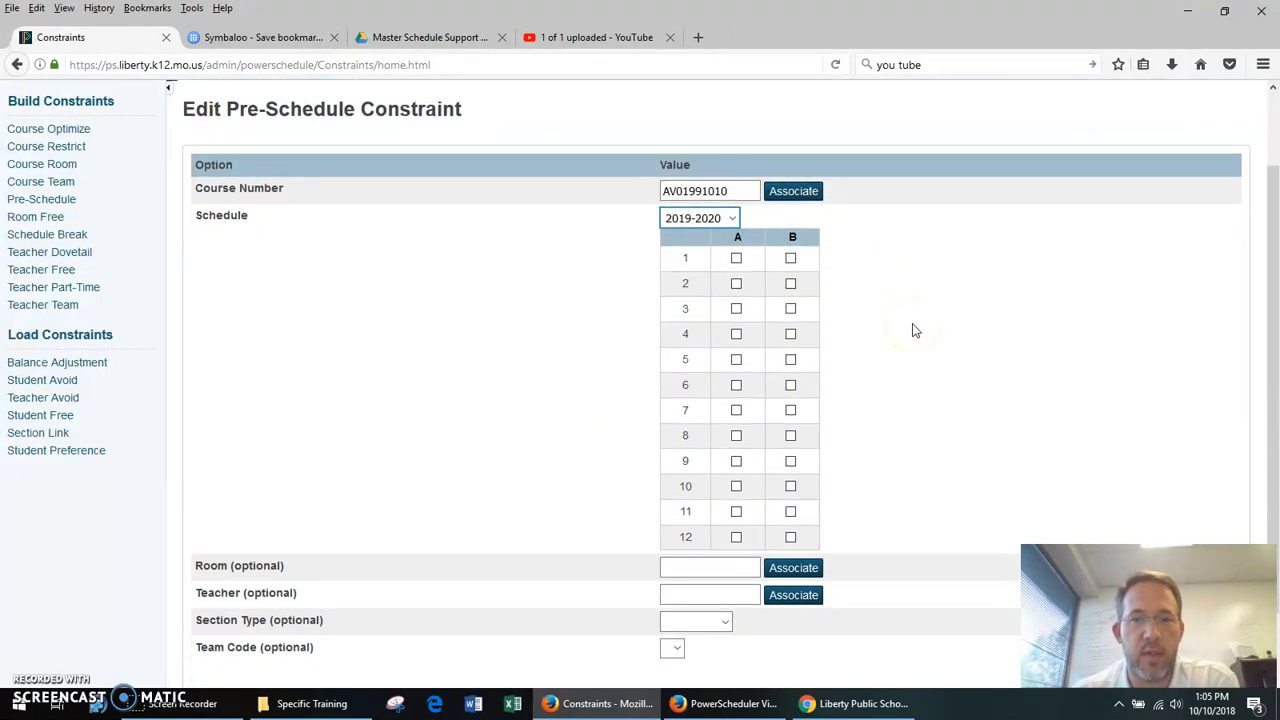
{"action": "left_click", "coordinate": [736, 259]}
{"action": "left_click", "coordinate": [790, 259]}
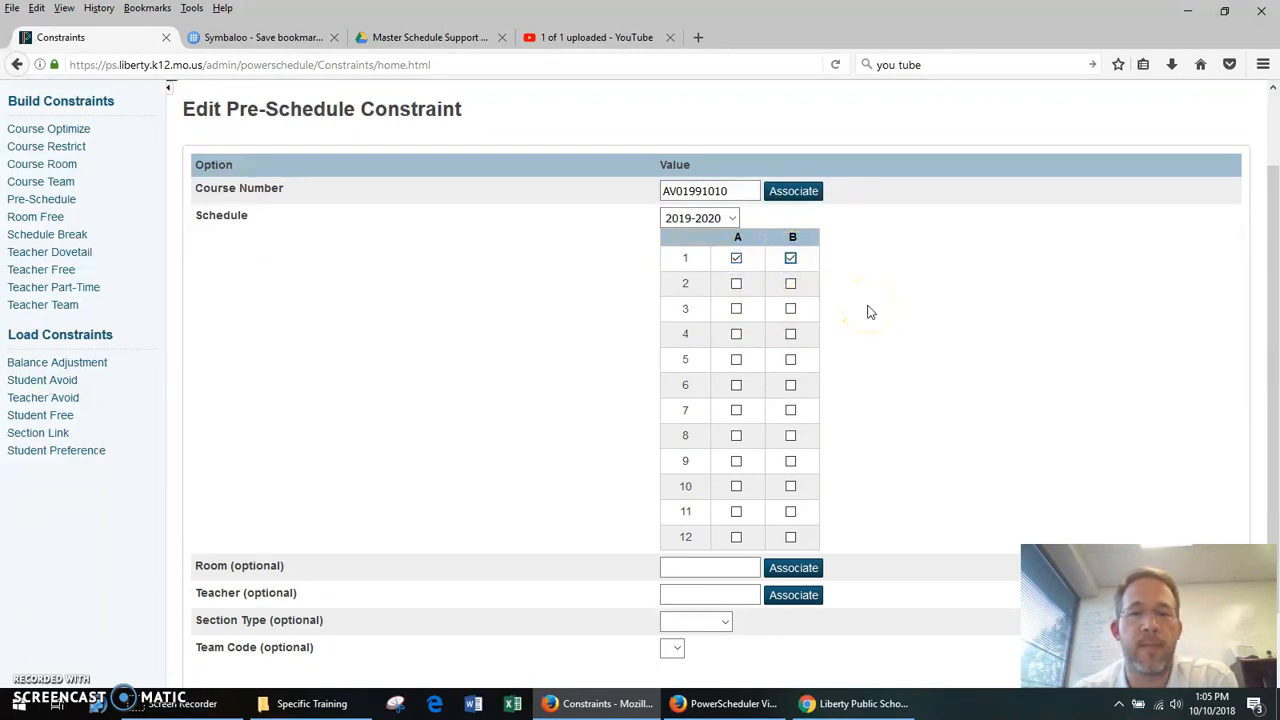
{"action": "scroll", "coordinate": [883, 354], "scroll_direction": "down", "scroll_amount": 2}
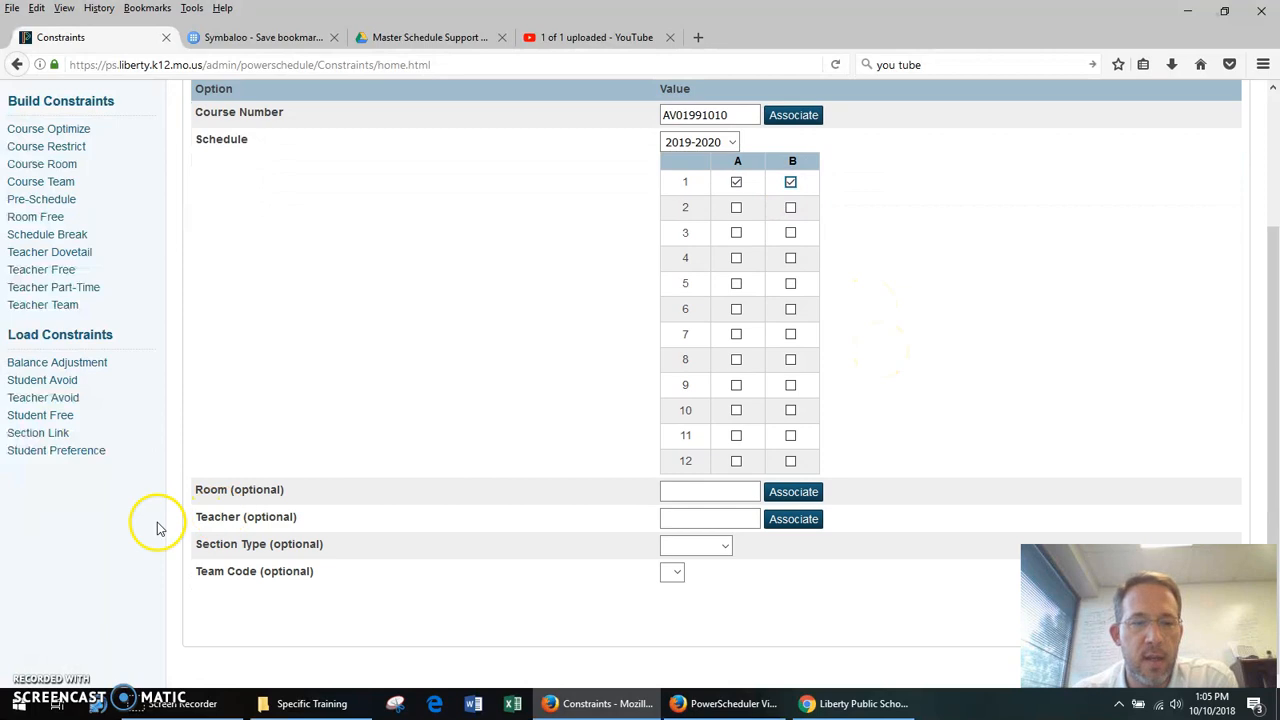
- Associate room 107 with the AVID constraint
{"action": "left_click", "coordinate": [792, 494]}
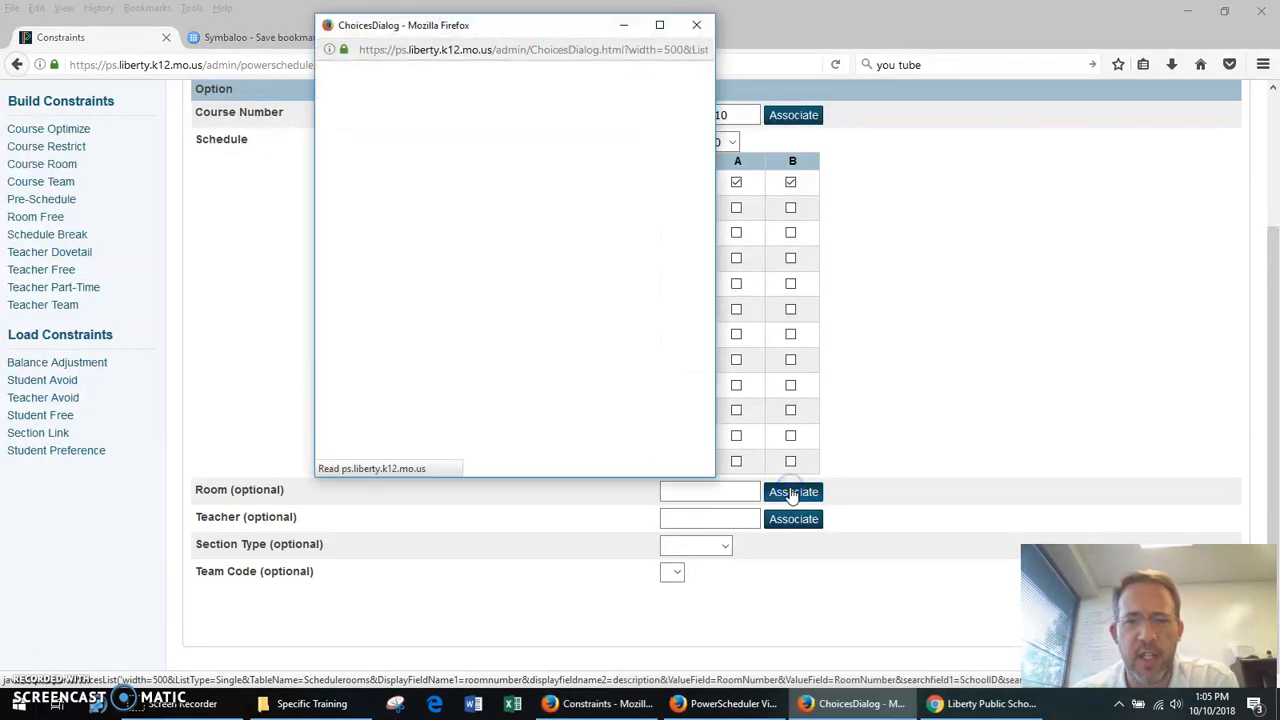
{"action": "left_click", "coordinate": [420, 147]}
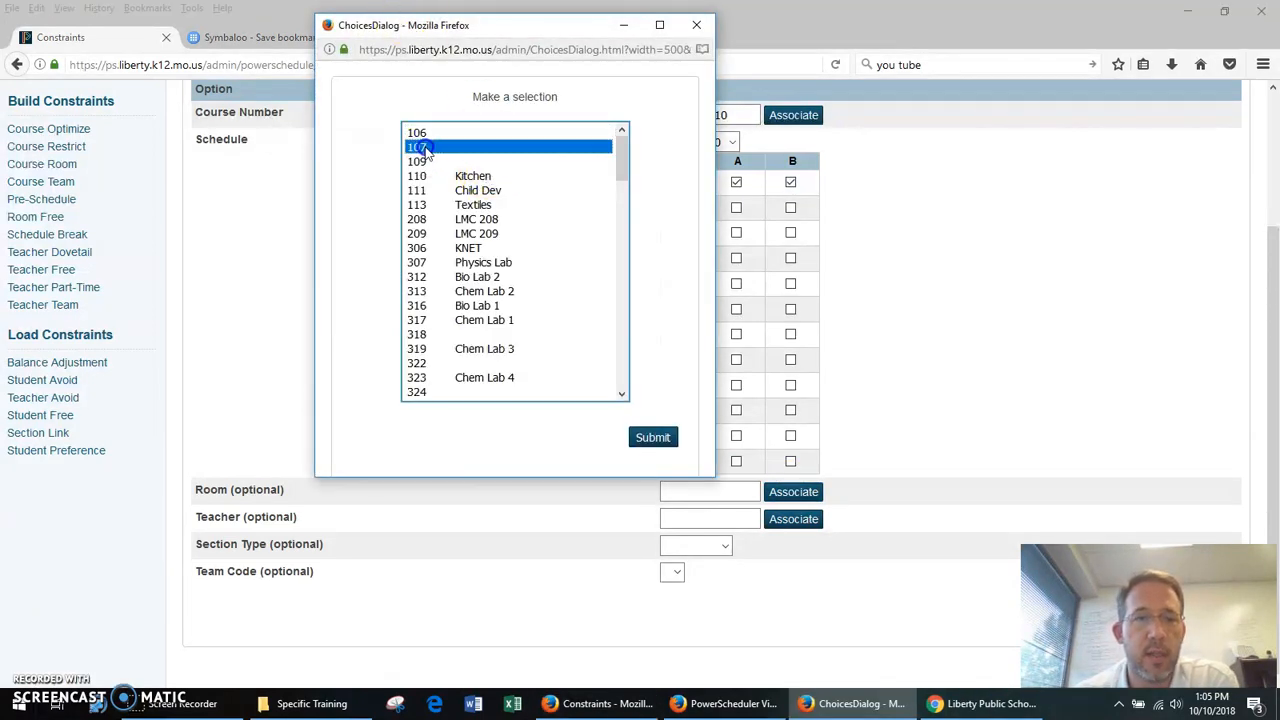
{"action": "left_click", "coordinate": [653, 439]}
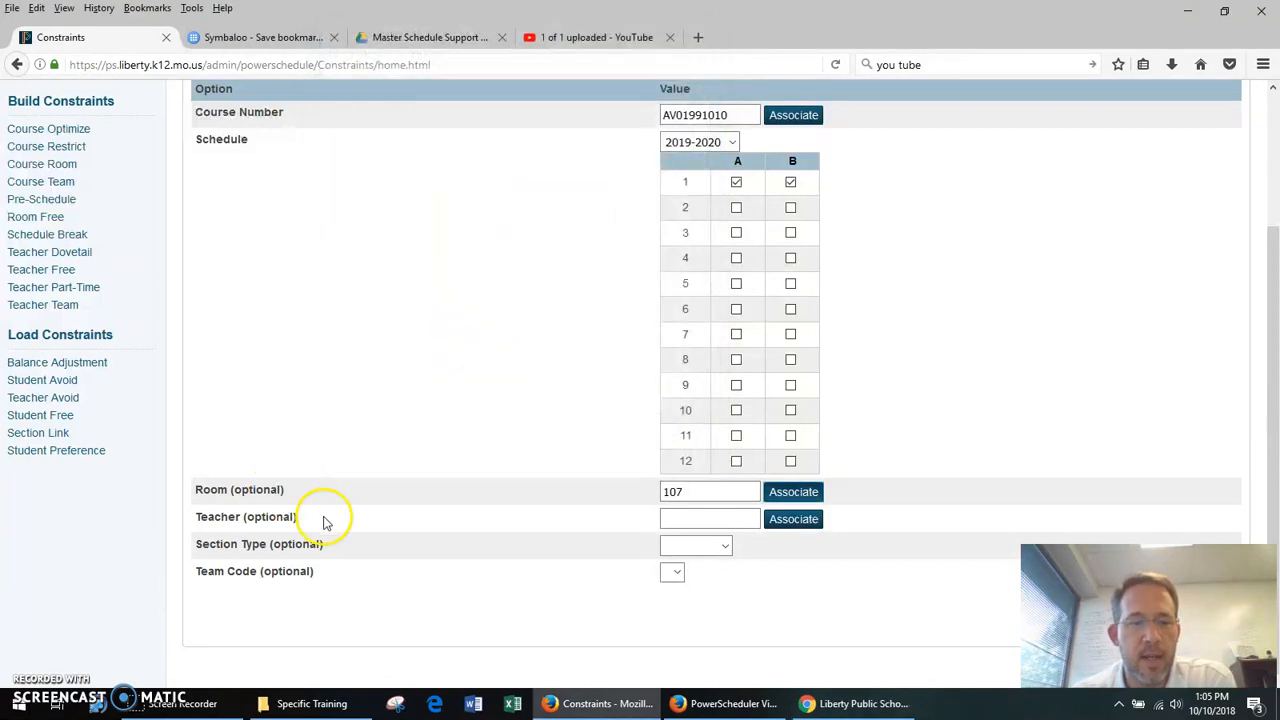
- Assign ACC, Staff LNHS as the constraint's teacher and submit the pre-schedule constraint
{"action": "left_click", "coordinate": [776, 526]}
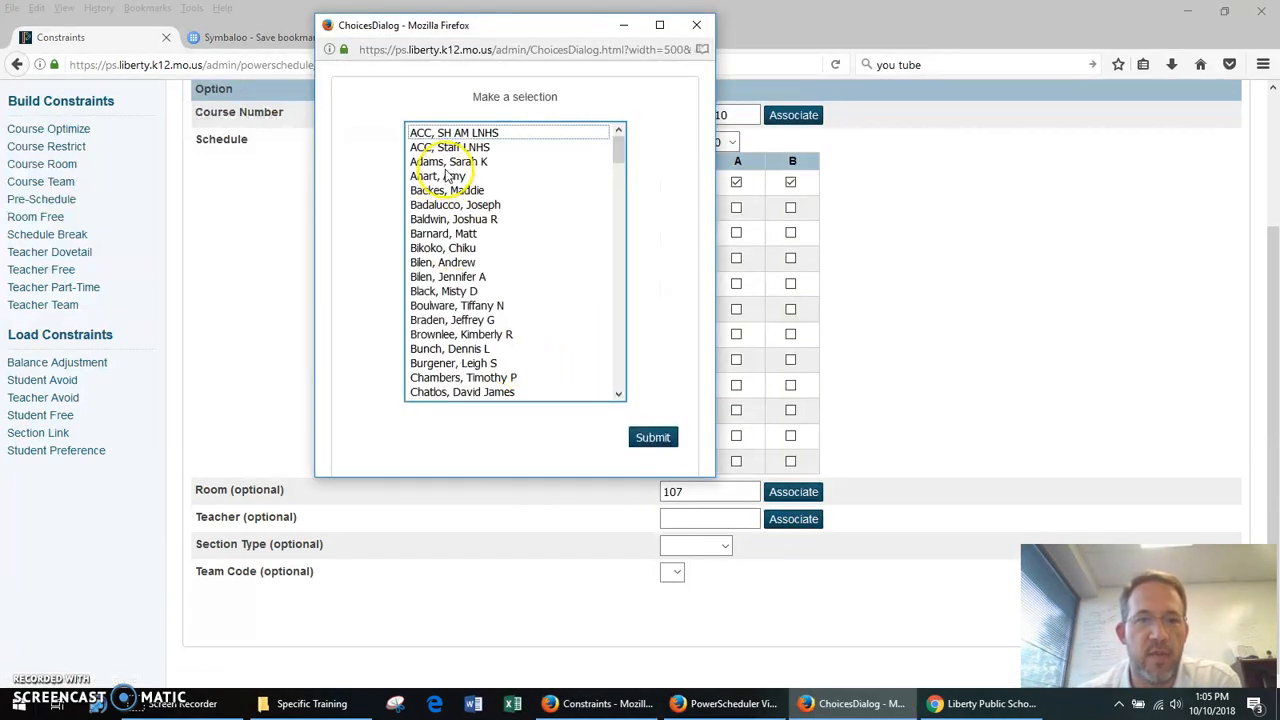
{"action": "left_click", "coordinate": [437, 176]}
{"action": "left_click", "coordinate": [462, 147]}
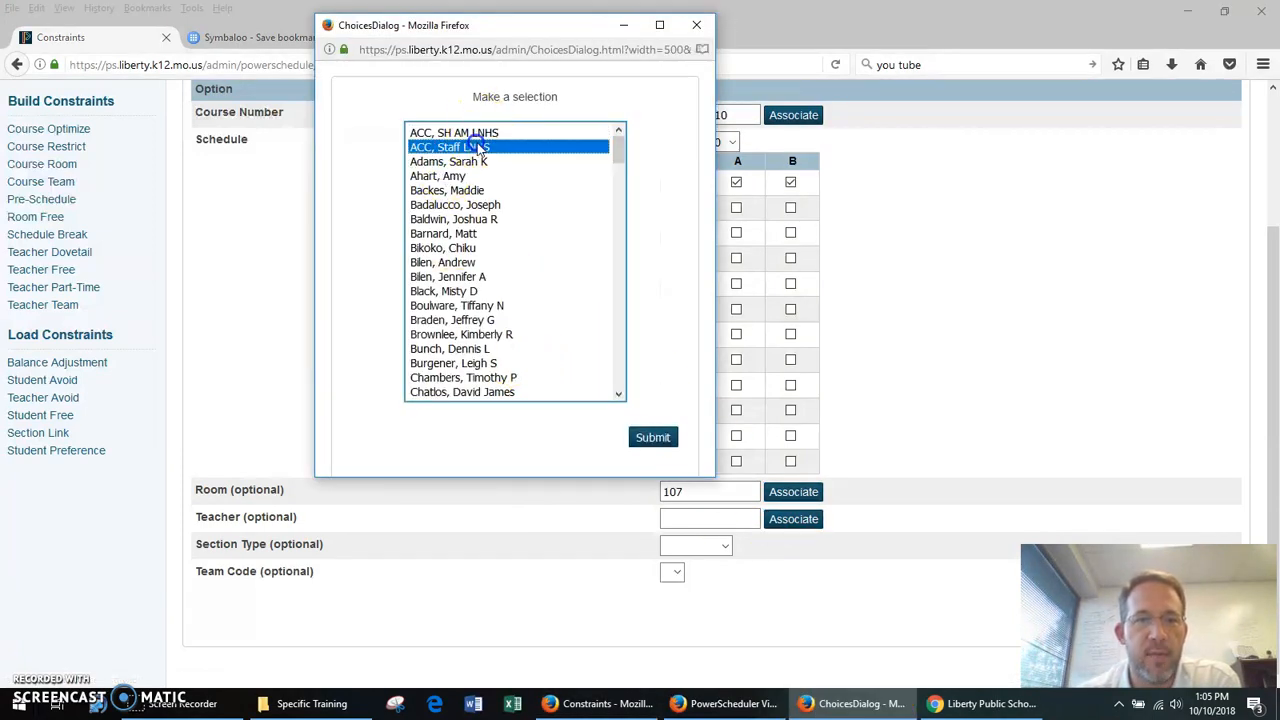
{"action": "left_click", "coordinate": [656, 433]}
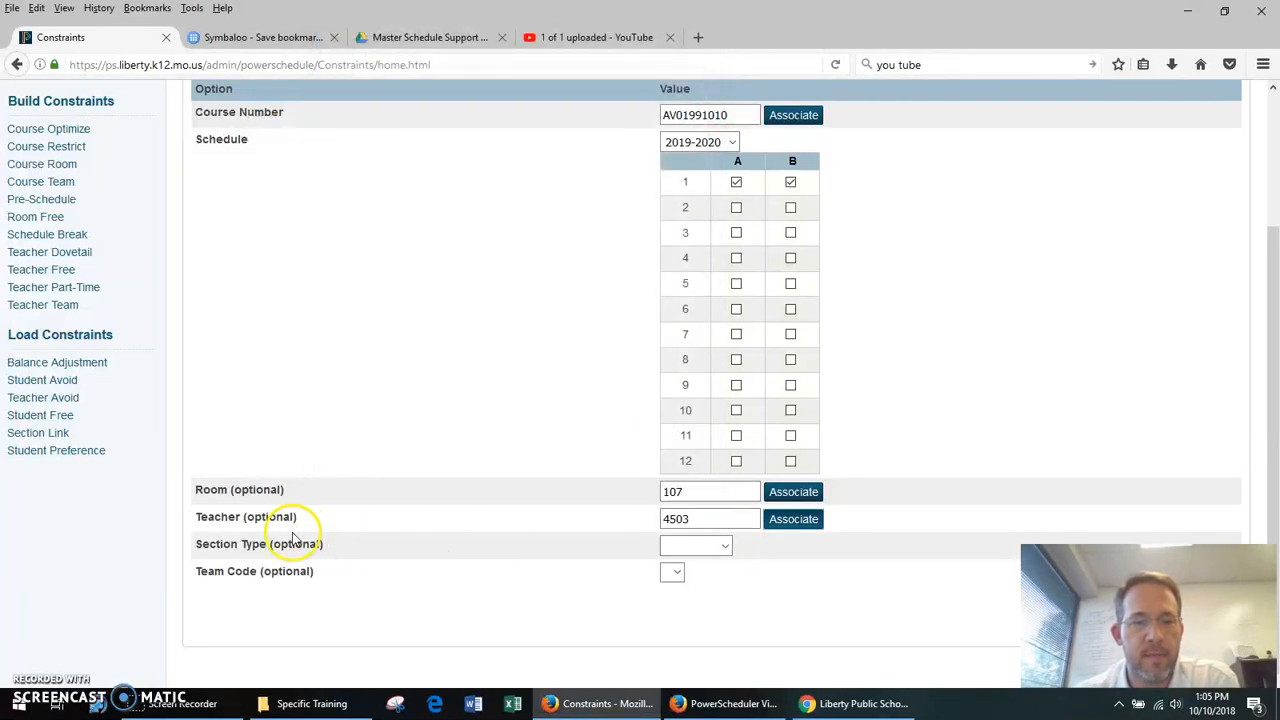
{"action": "left_click", "coordinate": [741, 564]}
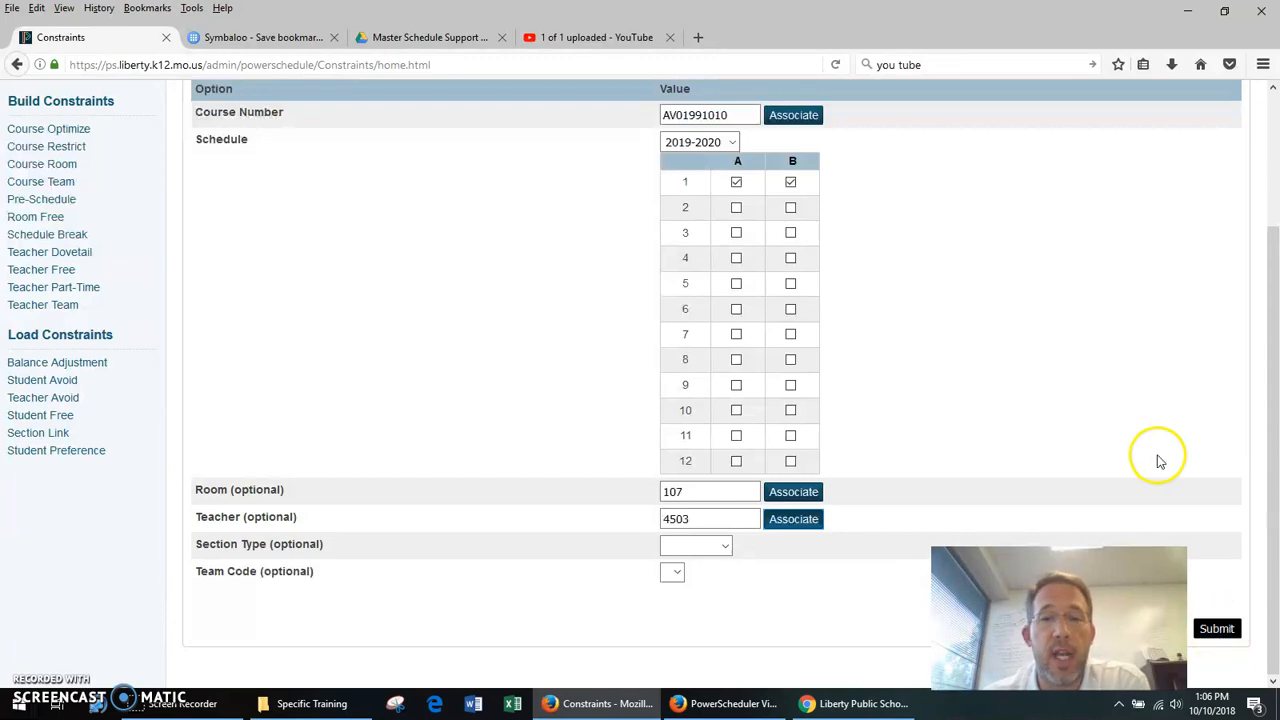
{"action": "left_click", "coordinate": [1218, 630]}
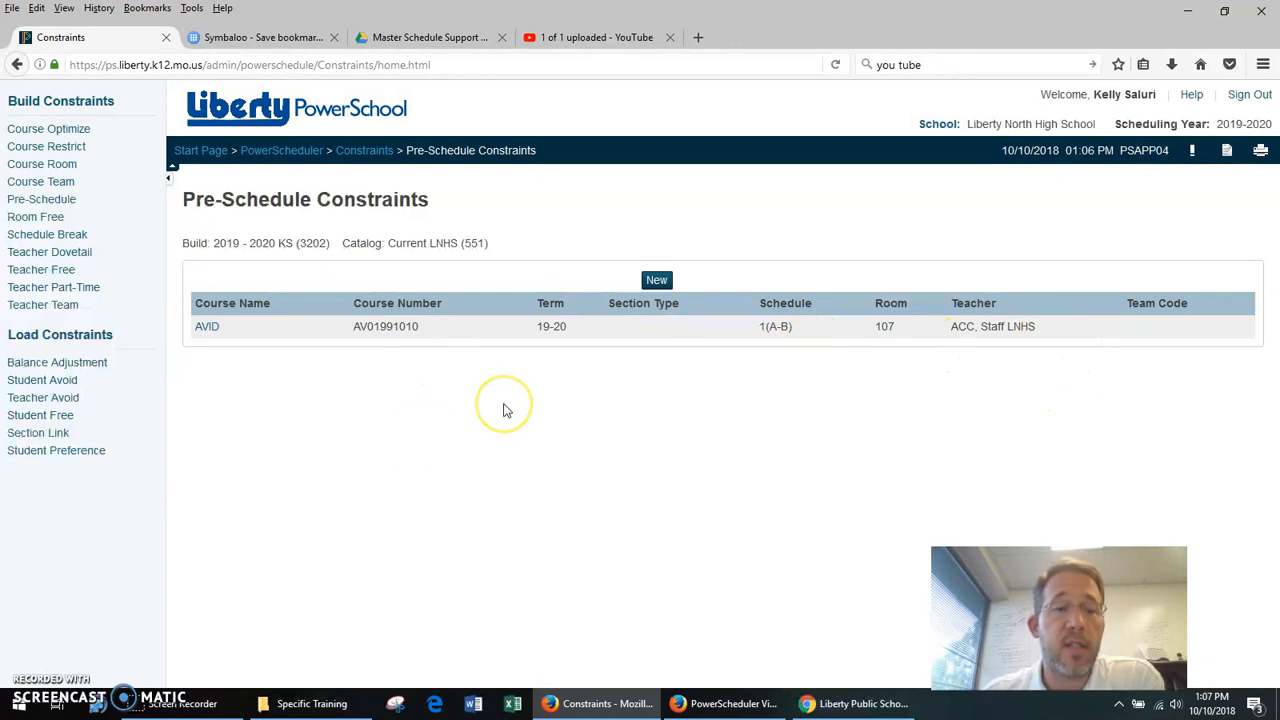
- Reopen the AVID pre-schedule constraint and delete it
{"action": "left_click", "coordinate": [207, 328]}
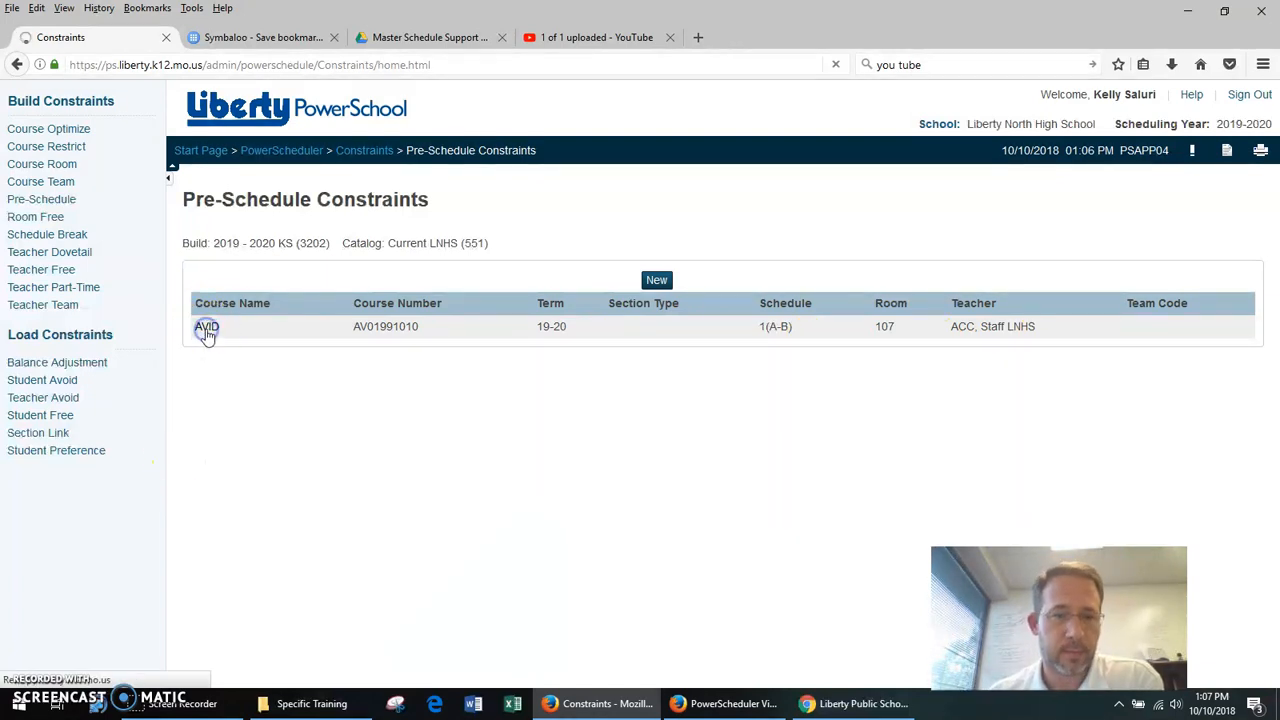
{"action": "scroll", "coordinate": [987, 308], "scroll_direction": "down", "scroll_amount": 3}
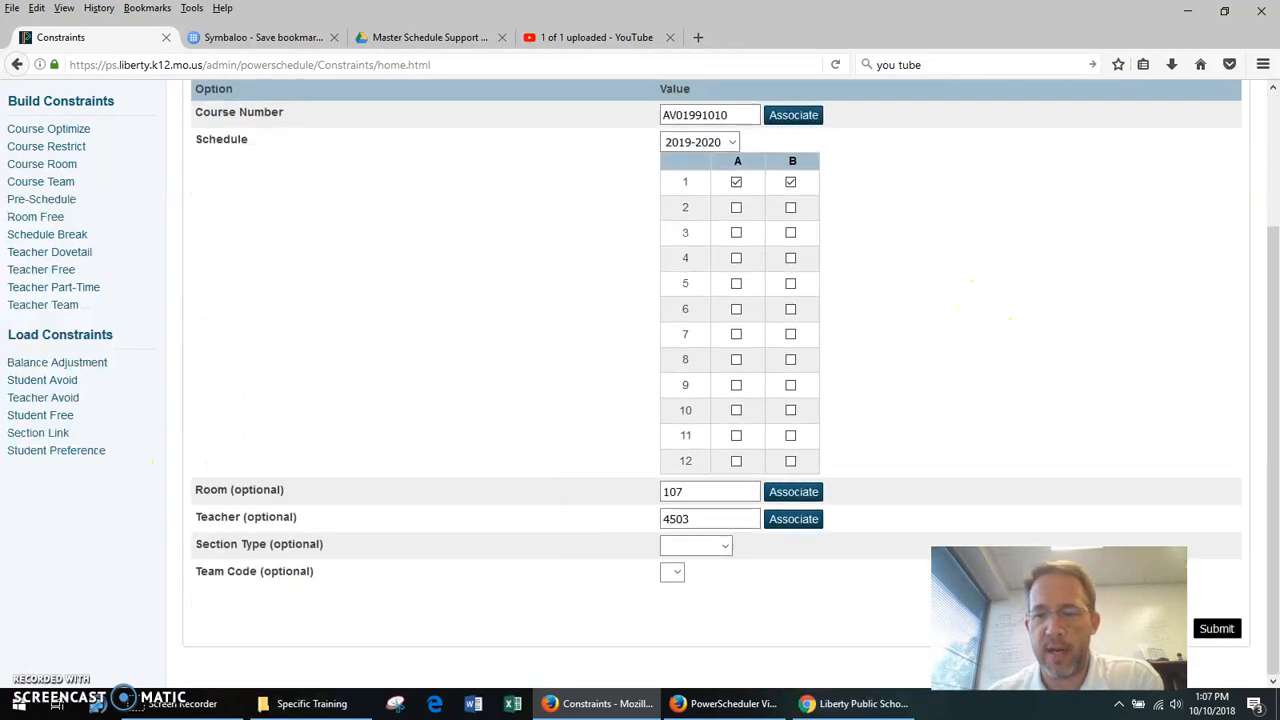
{"action": "left_click", "coordinate": [1158, 629]}
{"action": "left_click", "coordinate": [1160, 630]}
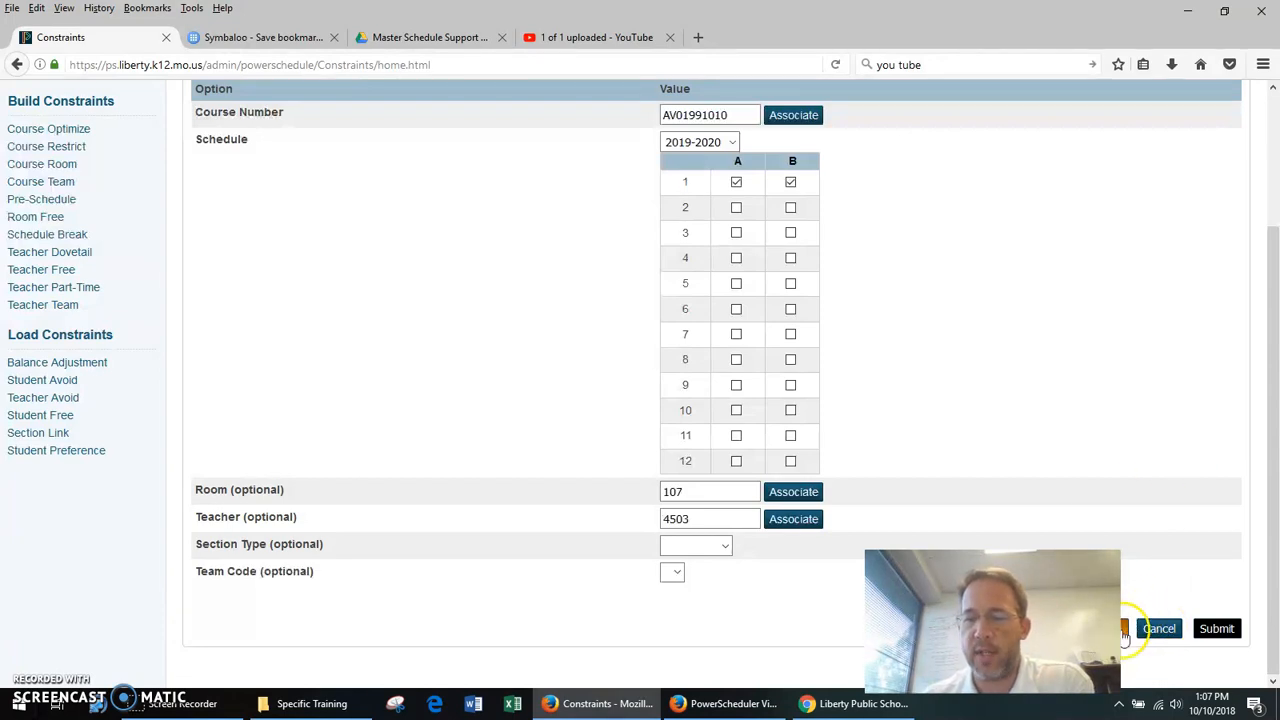
{"action": "left_click", "coordinate": [1122, 630]}
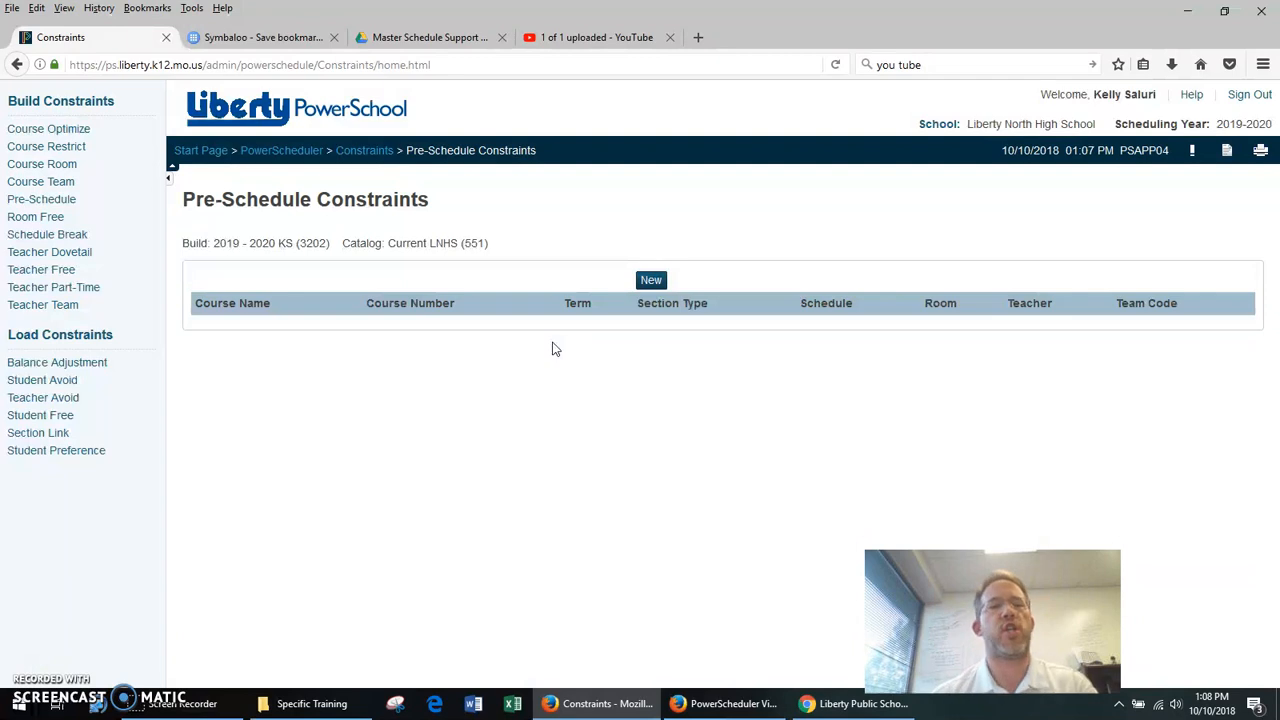
- Look up the sections of LA32054800 Adv English Lang Arts 11 and return to the PowerScheduler start page
{"action": "left_click", "coordinate": [290, 151]}
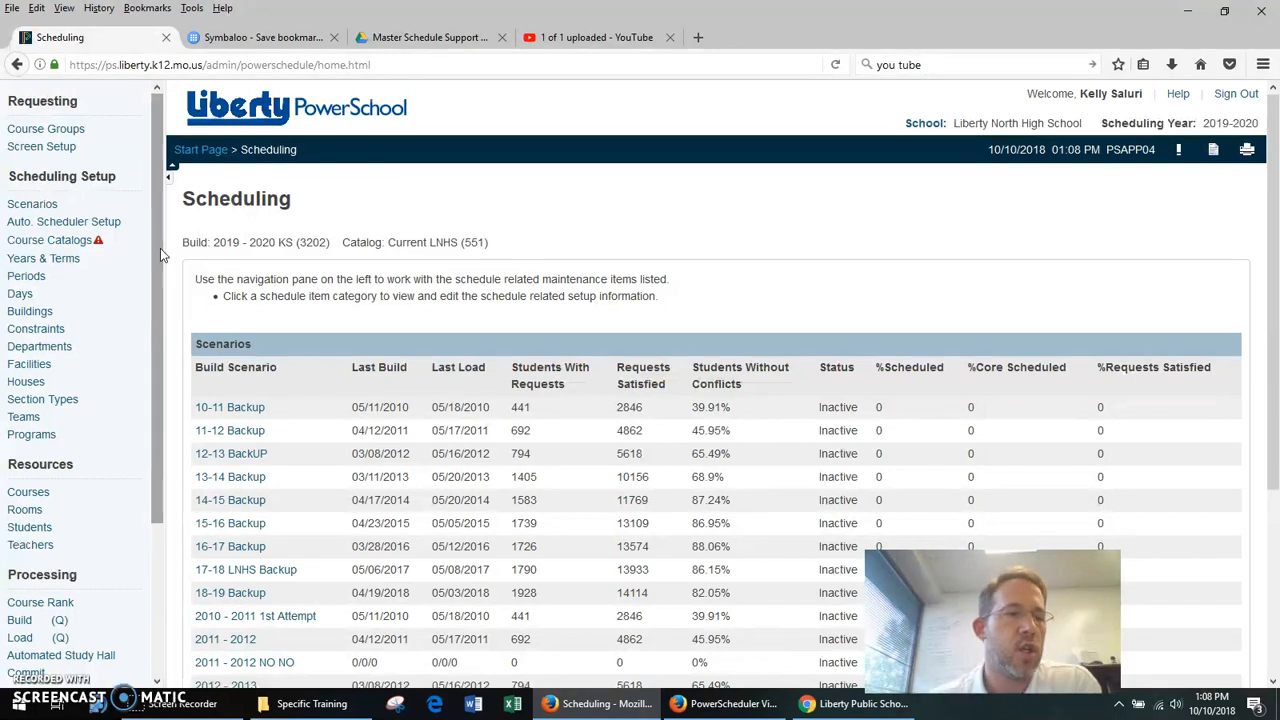
{"action": "left_click_drag", "start_coordinate": [160, 248], "coordinate": [163, 428]}
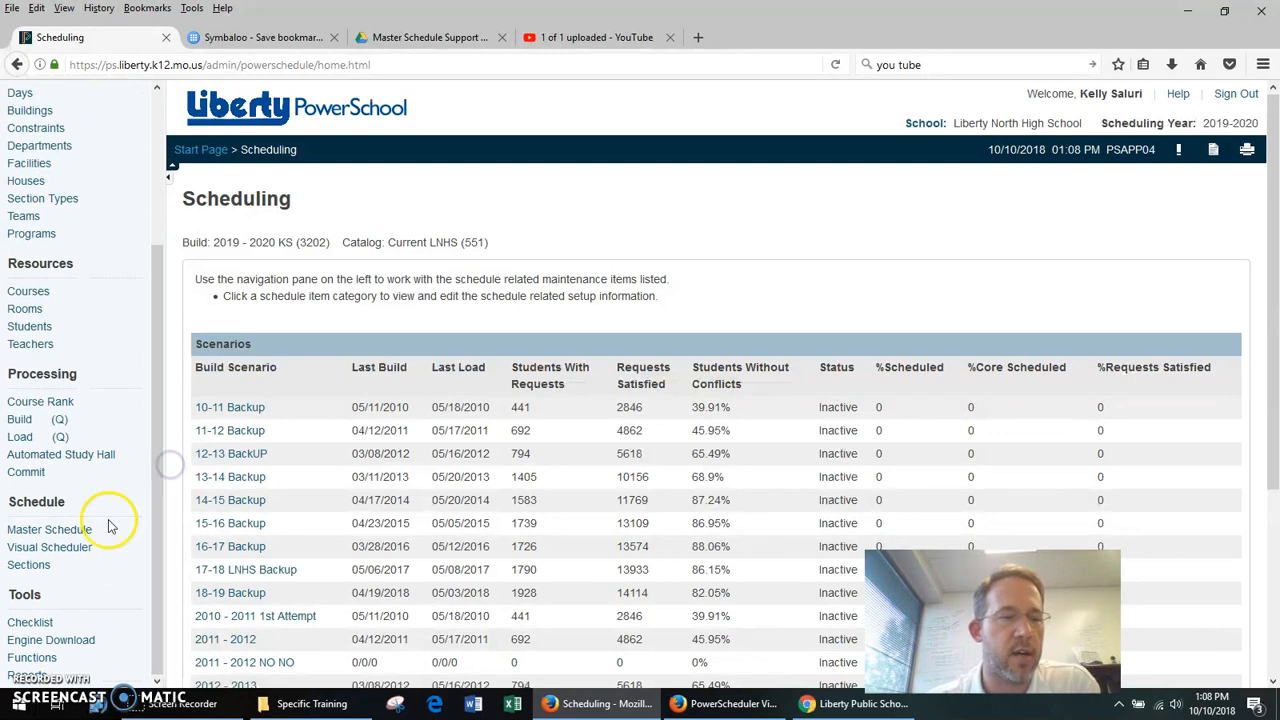
{"action": "left_click", "coordinate": [40, 567]}
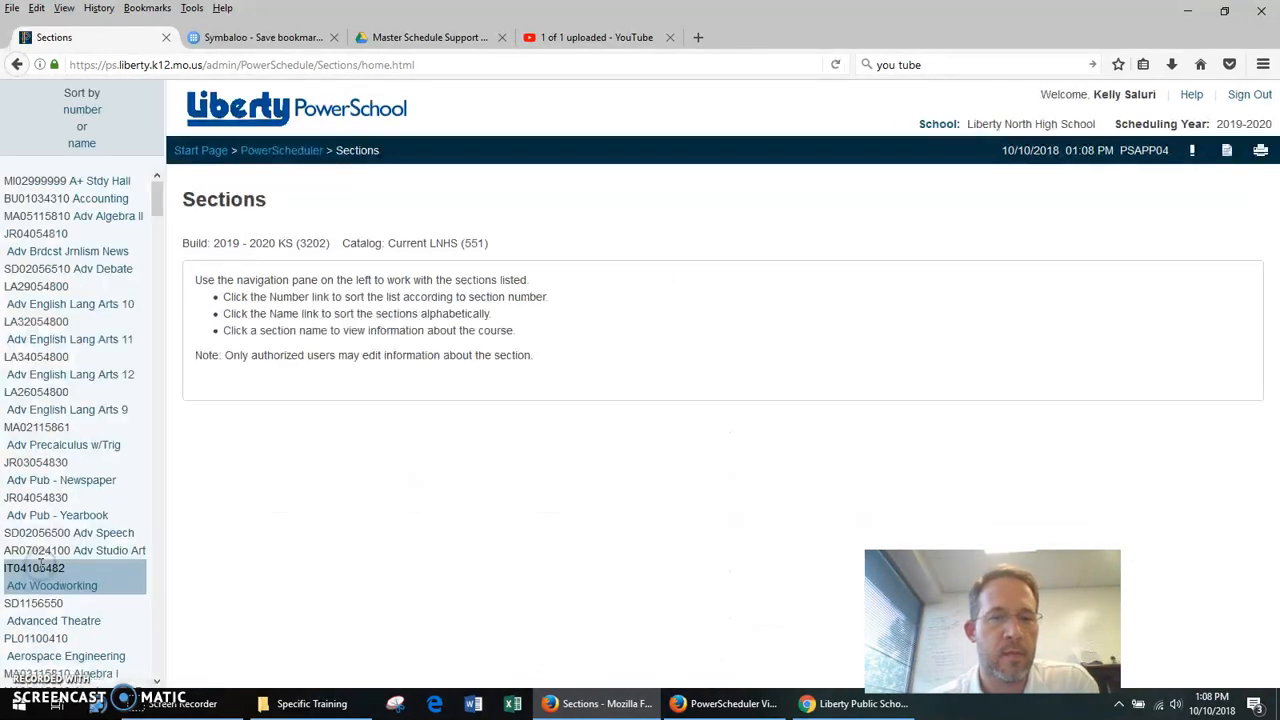
{"action": "left_click", "coordinate": [92, 339]}
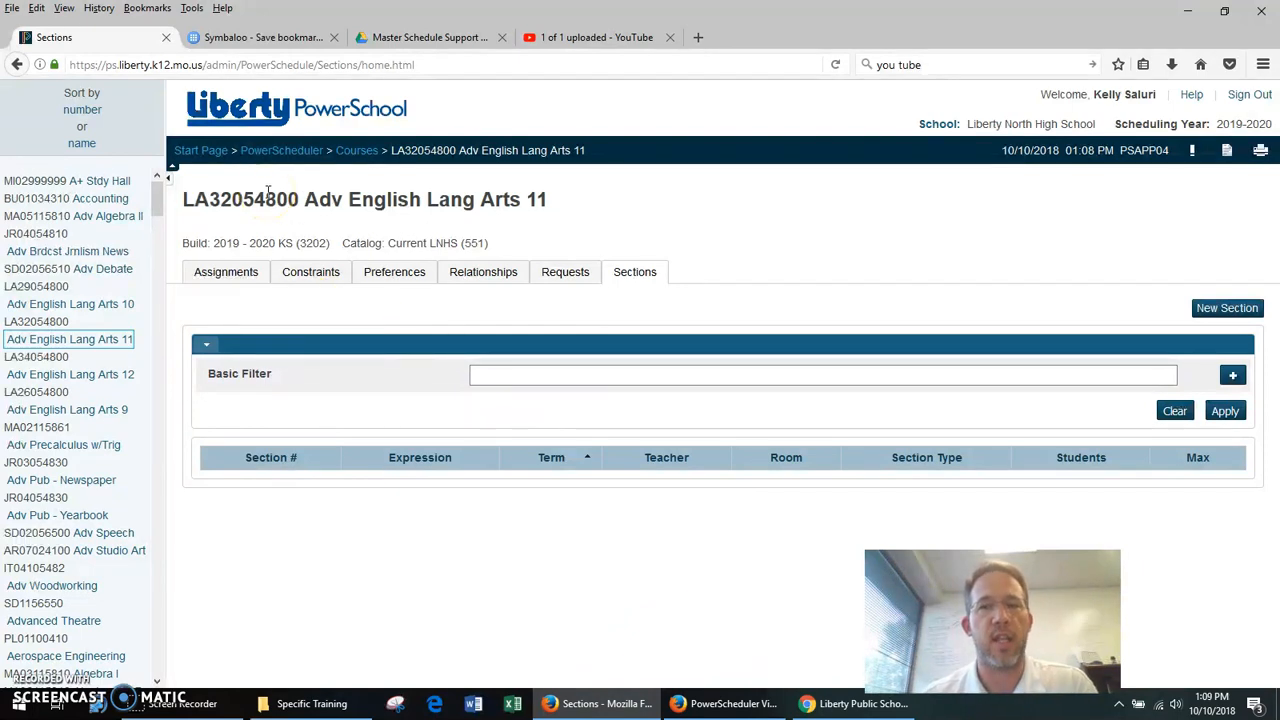
{"action": "left_click", "coordinate": [284, 150]}
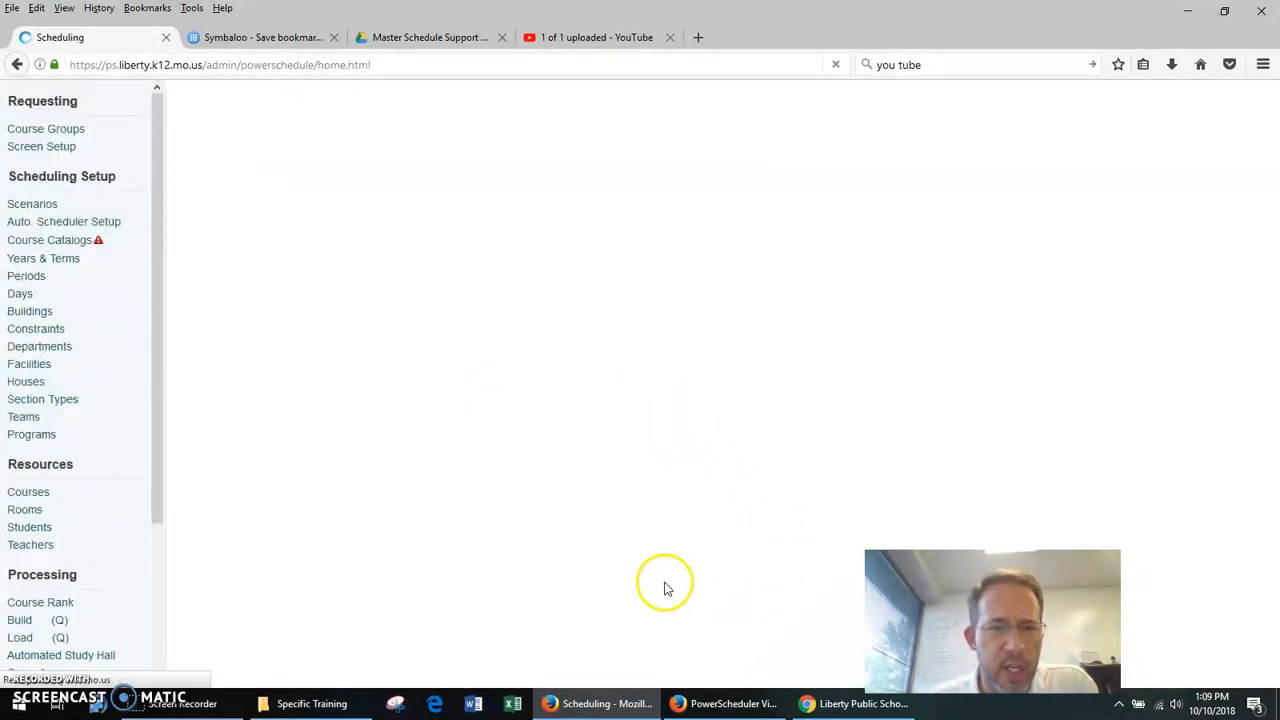